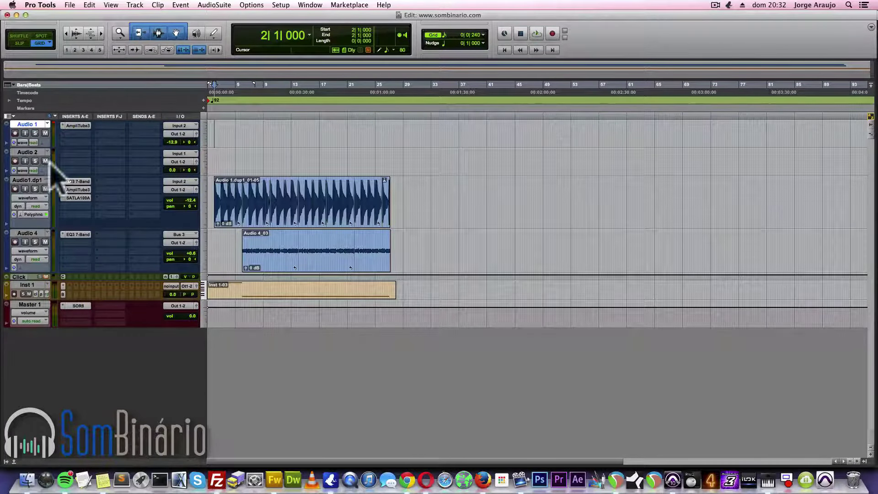
Open the AmpliTube 3 insert on the first guitar track and record-enable that track
{"action": "left_click", "coordinate": [74, 126]}
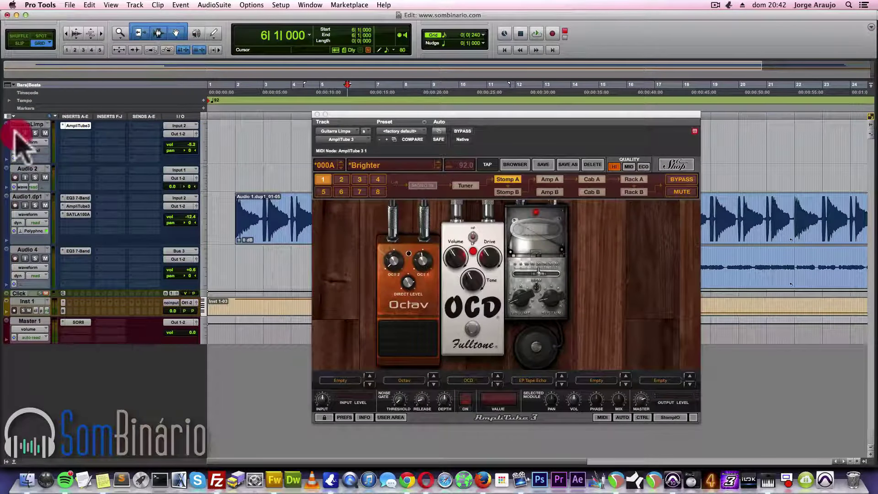
{"action": "left_click", "coordinate": [15, 133]}
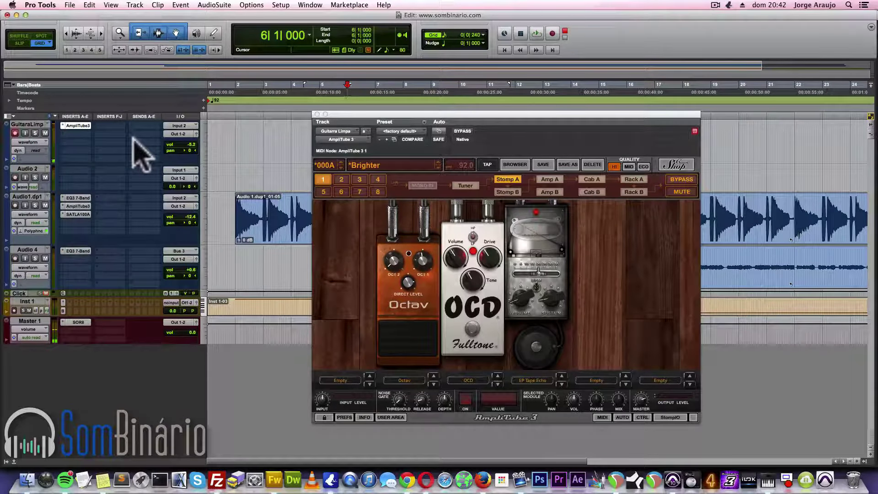
Bypass AmpliTube 3 and look through its Amp A and Cab A modules
{"action": "left_click", "coordinate": [467, 131]}
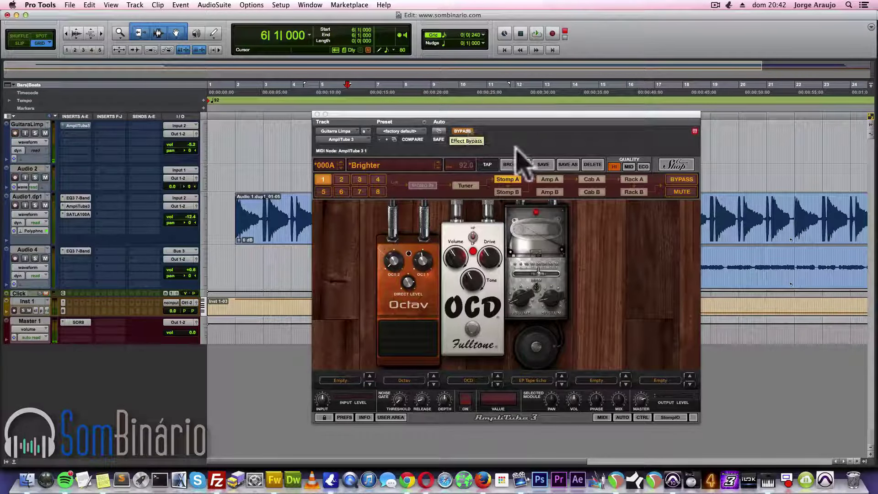
{"action": "left_click", "coordinate": [549, 179]}
{"action": "left_click", "coordinate": [594, 179]}
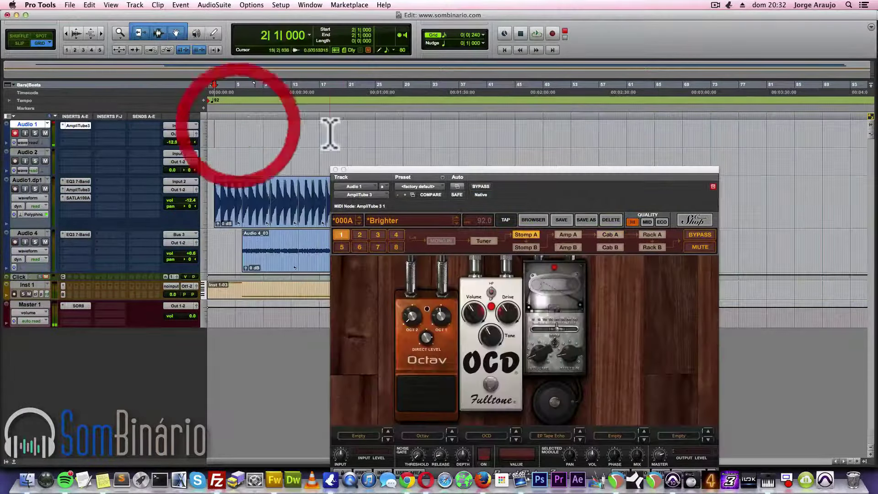
Record a guitar take on Audio 1 starting at 5|2|480, with AmpliTube 3 active on the track
{"action": "left_click", "coordinate": [238, 132]}
{"action": "key", "text": "super+space"}
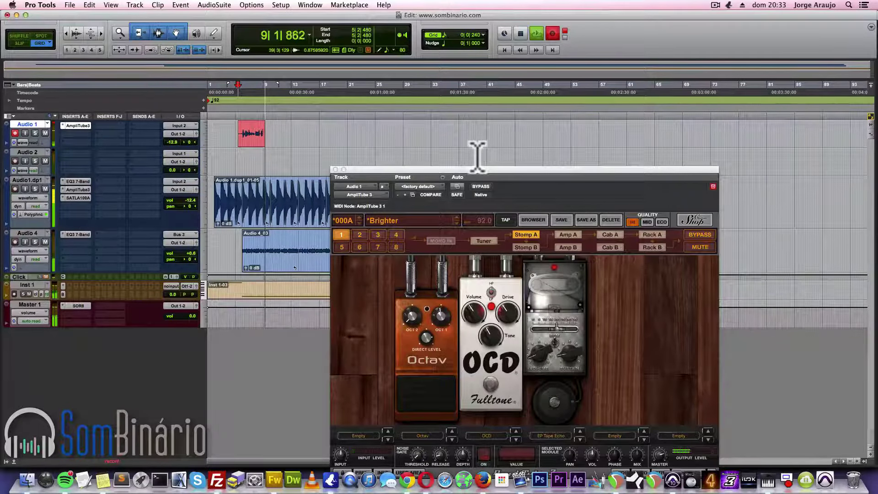
{"action": "key", "text": "space"}
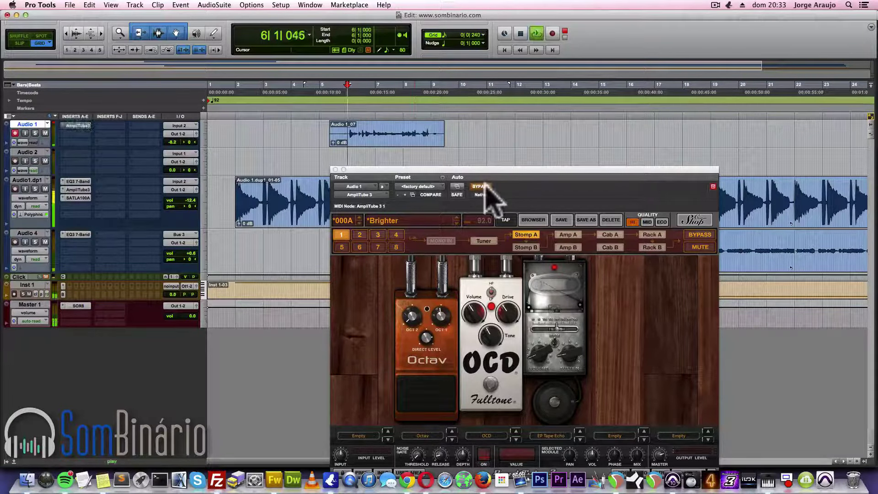
Solo Audio 1 to hear the recorded take with AmpliTube 3 bypassed, ending with solo and bypass off
{"action": "left_click", "coordinate": [35, 133]}
{"action": "key", "text": "space"}
{"action": "left_click", "coordinate": [35, 132]}
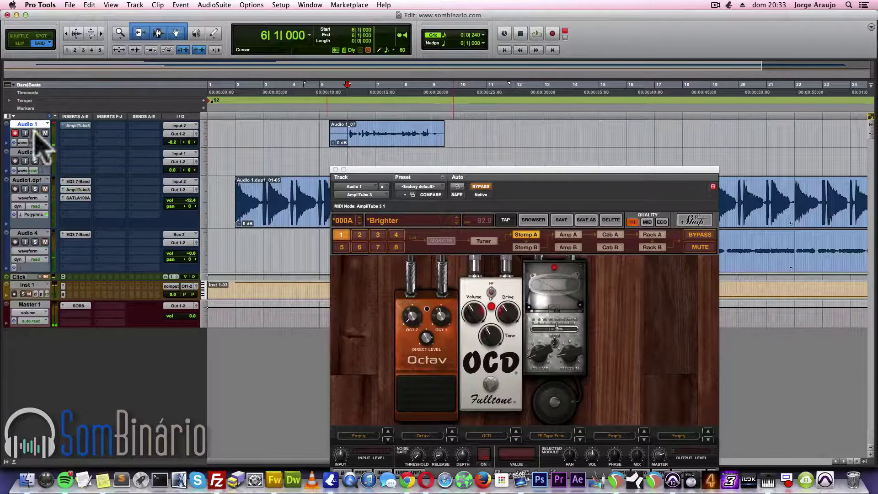
{"action": "left_click", "coordinate": [479, 185]}
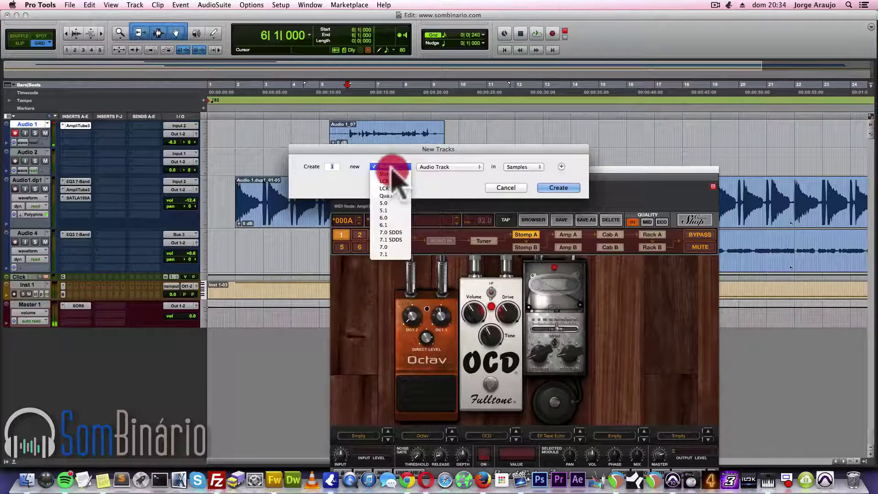
Create one new mono audio track and rename Audio 1 as Guitarra Limpa
{"action": "left_click", "coordinate": [392, 172]}
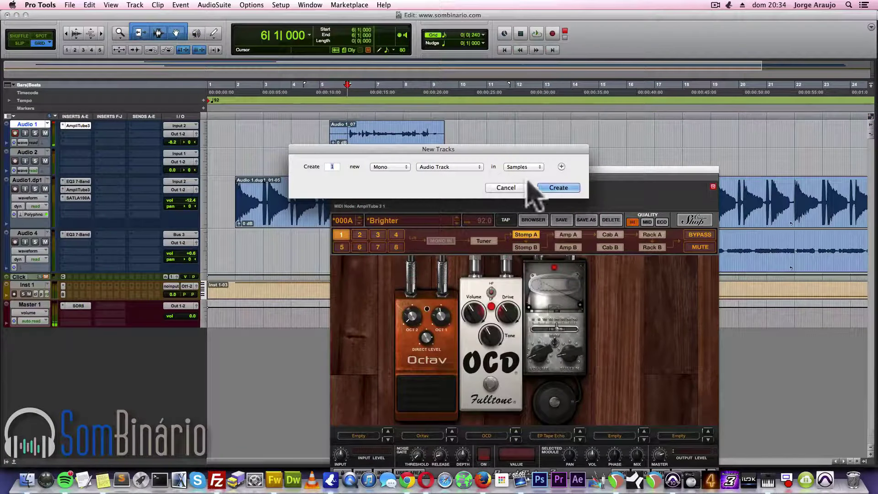
{"action": "left_click", "coordinate": [559, 188]}
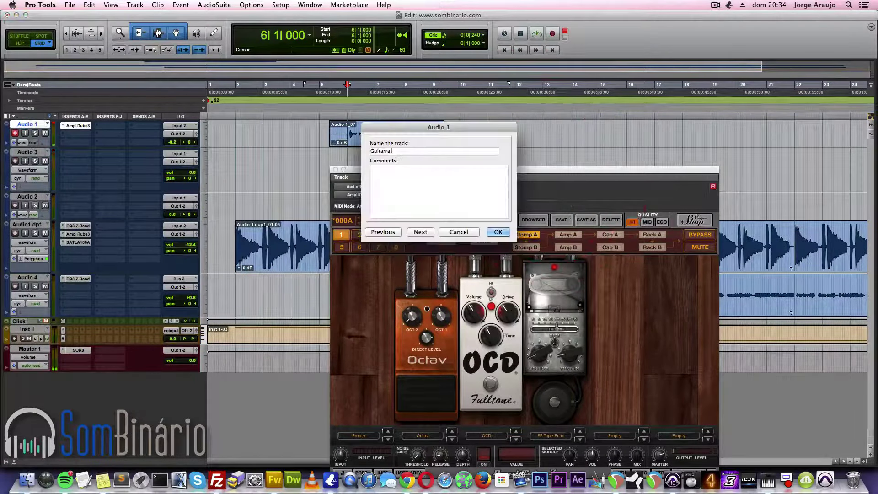
{"action": "type", "text": "Gu"}
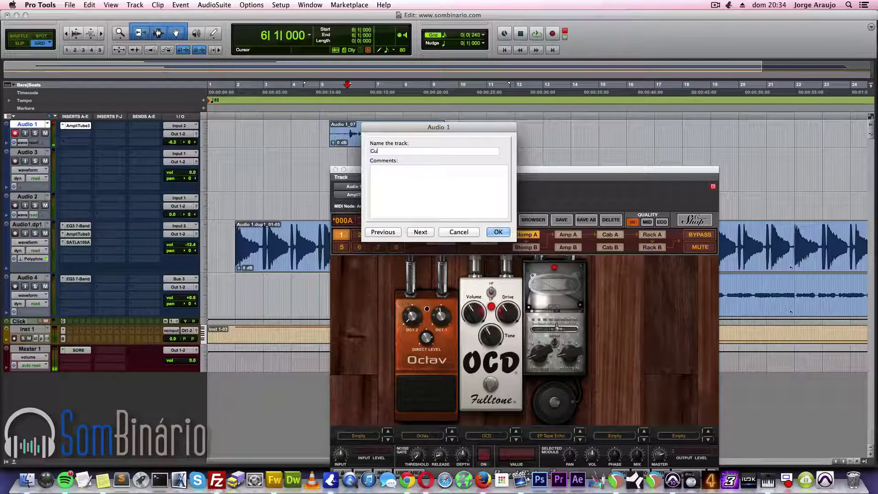
{"action": "type", "text": "itarra Limp"}
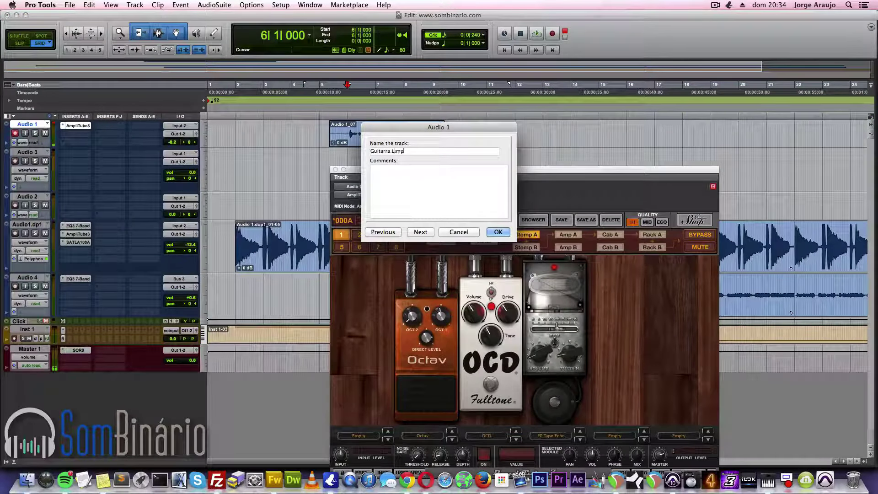
{"action": "type", "text": "a"}
{"action": "key", "text": "Return"}
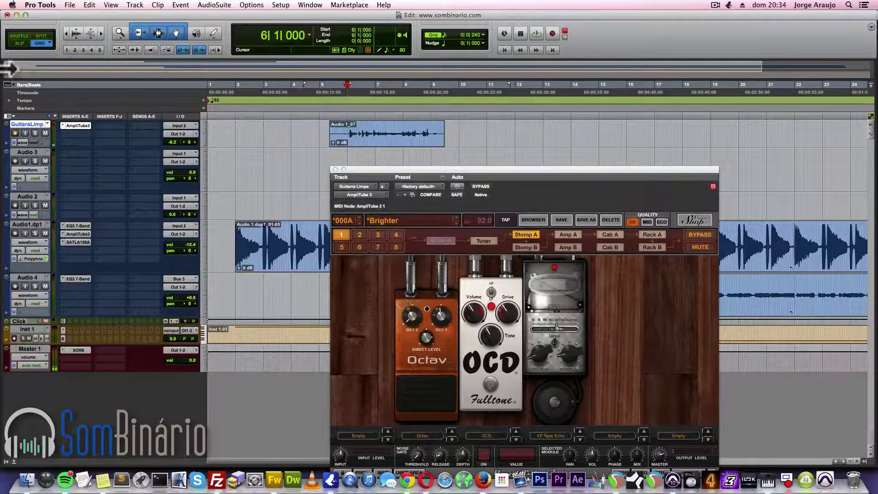
Rename the new Audio 3 track as Guitarra Suja
{"action": "double_click", "coordinate": [27, 152]}
{"action": "type", "text": "Gu"}
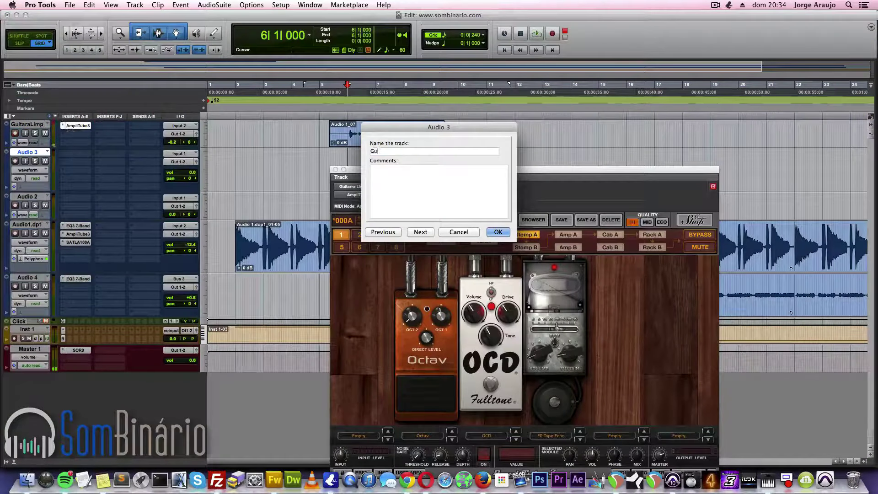
{"action": "type", "text": "itarra Suja"}
{"action": "key", "text": "Return"}
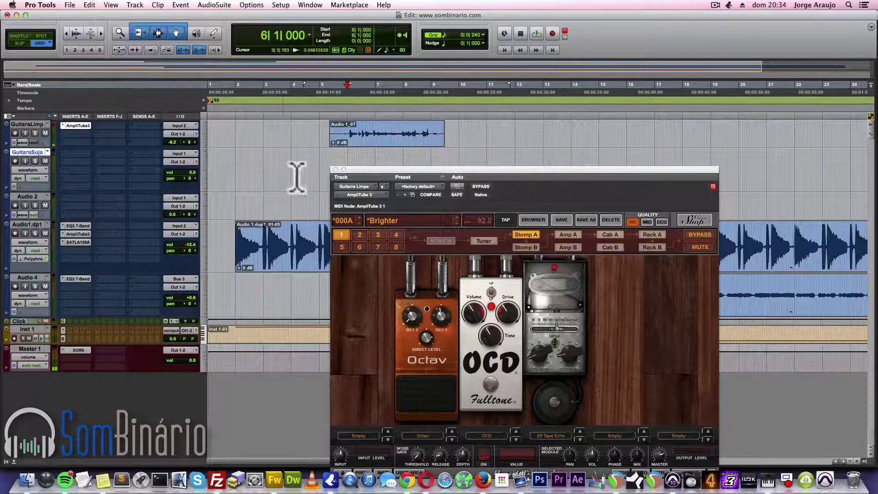
Play back the Guitarra Limpa clip from bar 6 to hear it through AmpliTube 3
{"action": "left_click", "coordinate": [185, 125]}
{"action": "left_click", "coordinate": [80, 121]}
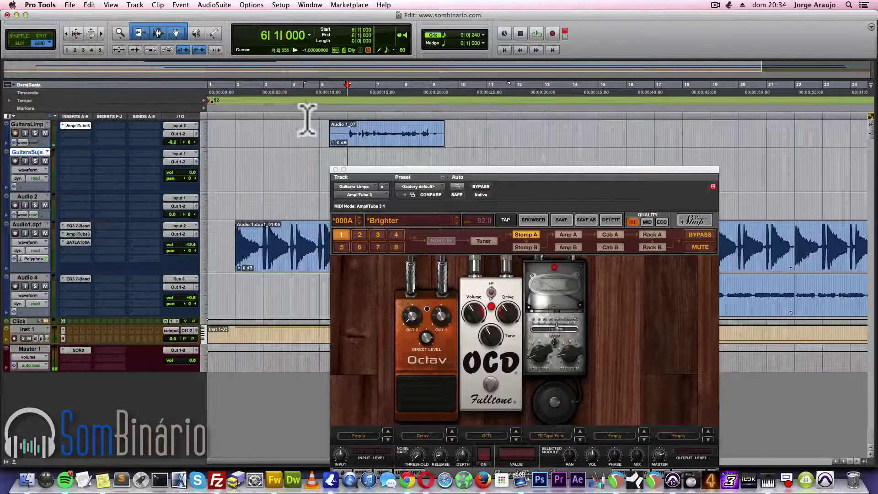
{"action": "left_click", "coordinate": [347, 134]}
{"action": "key", "text": "space"}
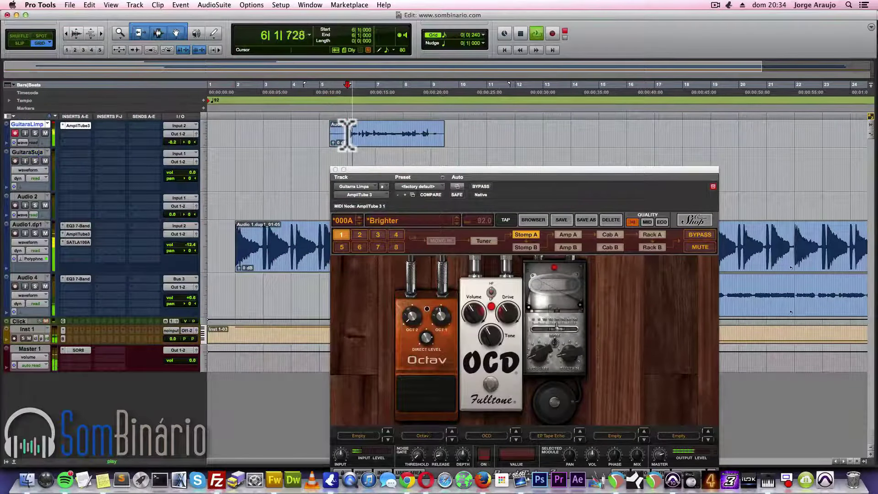
{"action": "key", "text": "space"}
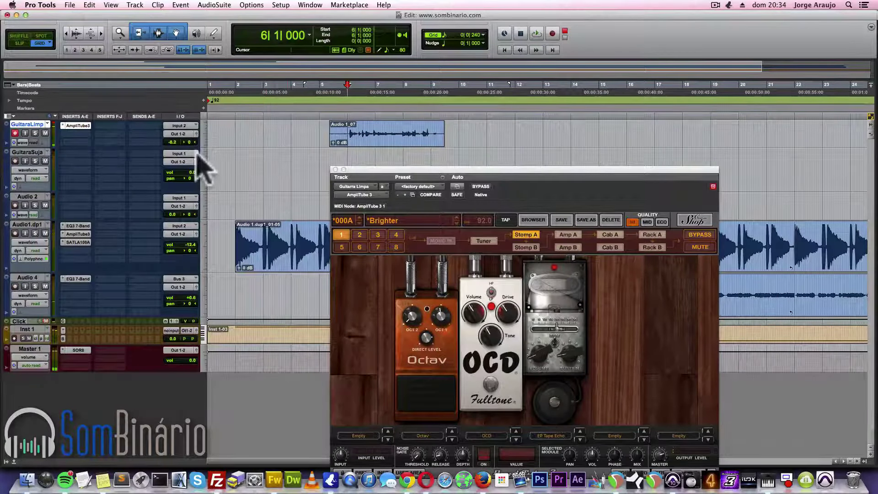
Route the Guitarra Limpa output to Bus 1 (Mono) and set the Guitarra Suja input to Bus 1 (Mono)
{"action": "left_click", "coordinate": [179, 134]}
{"action": "left_click_drag", "start_coordinate": [191, 137], "coordinate": [253, 17]}
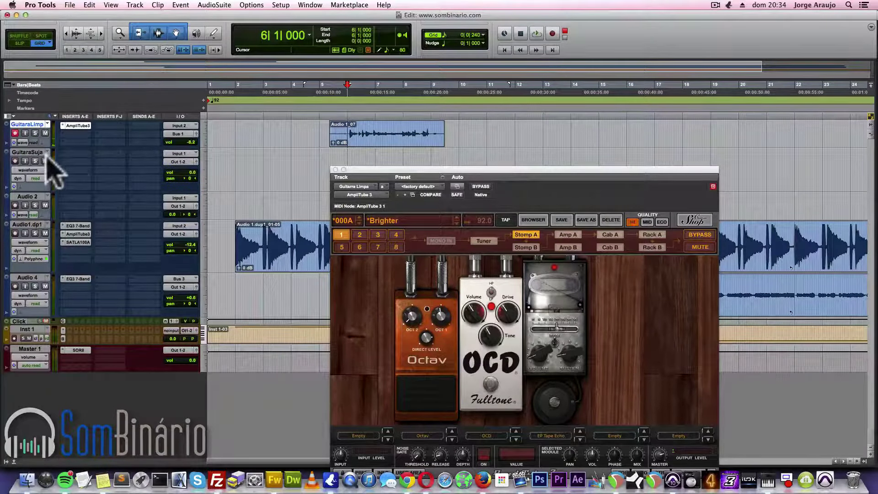
{"action": "left_click_drag", "start_coordinate": [182, 150], "coordinate": [205, 167]}
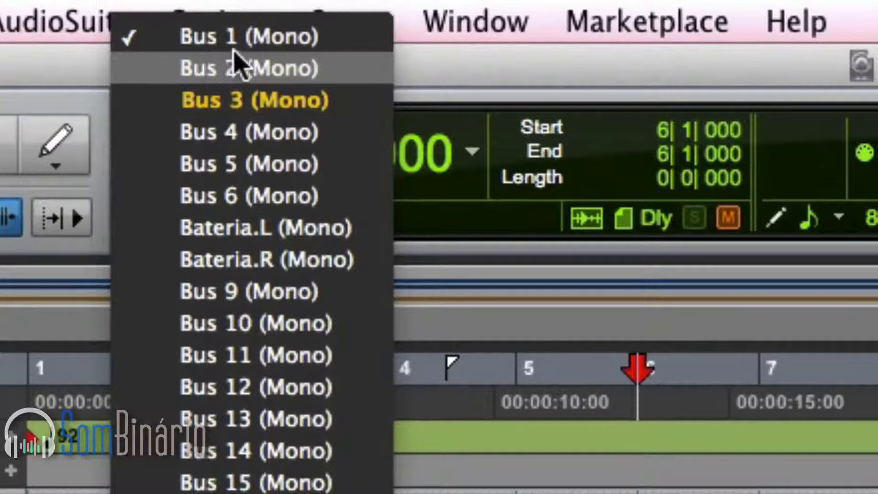
{"action": "left_click_drag", "start_coordinate": [234, 51], "coordinate": [235, 34]}
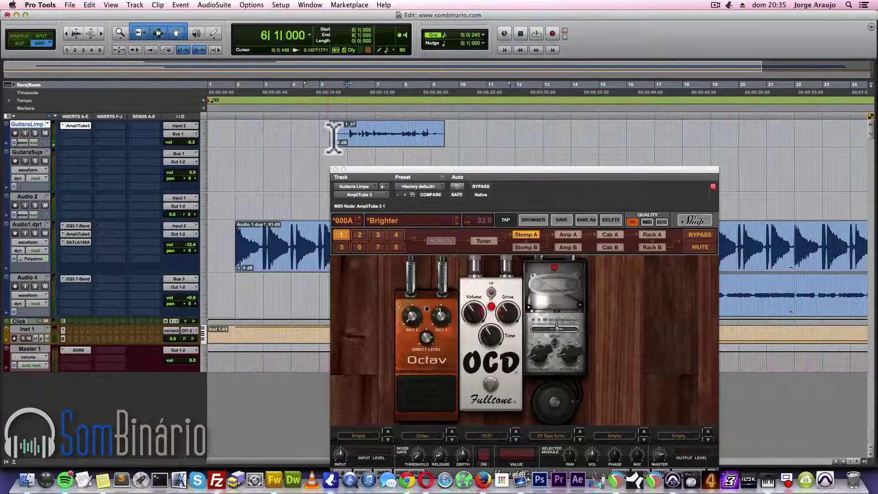
Delete the recorded clip from the Guitarra Limpa track
{"action": "left_click", "coordinate": [349, 138]}
{"action": "key", "text": "Delete"}
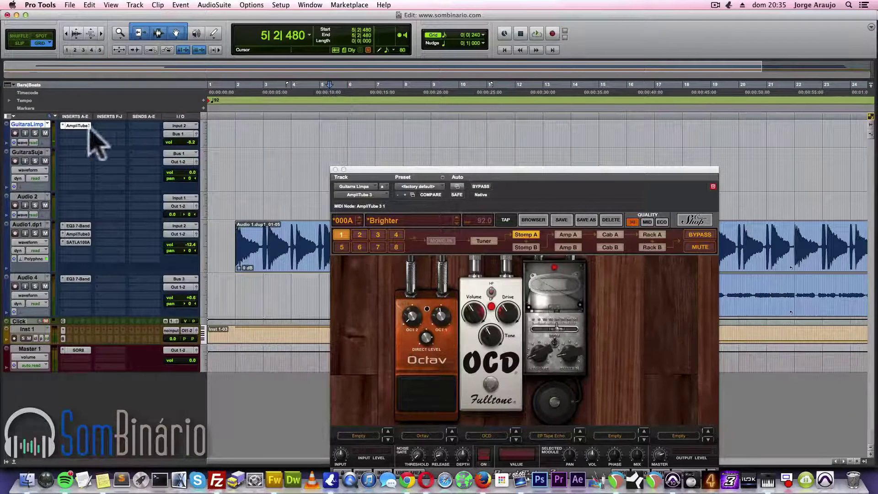
Record-enable Guitarra Suja and turn on input monitoring for Guitarra Limpa, closing the AmpliTube 3 window
{"action": "left_click", "coordinate": [15, 161]}
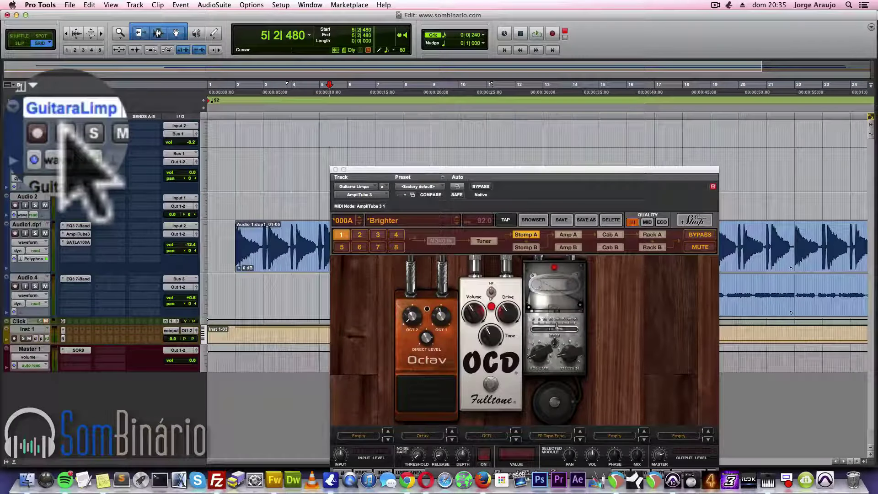
{"action": "left_click", "coordinate": [68, 134]}
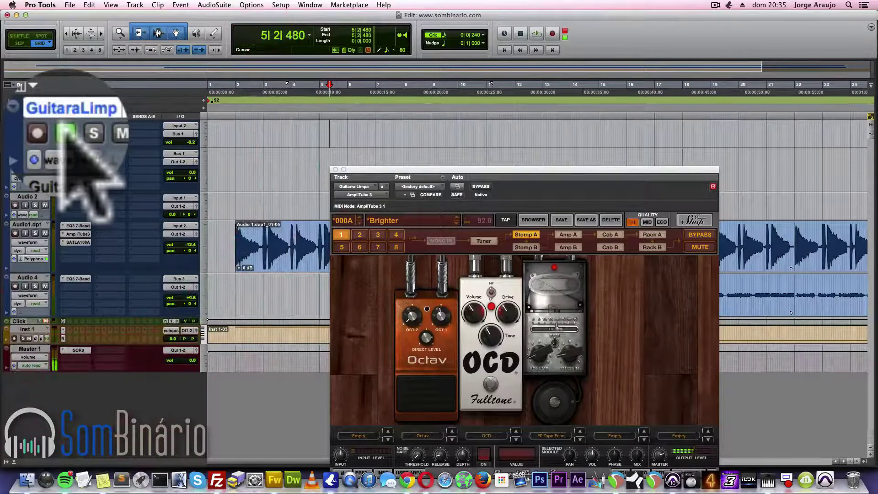
{"action": "left_click", "coordinate": [335, 169]}
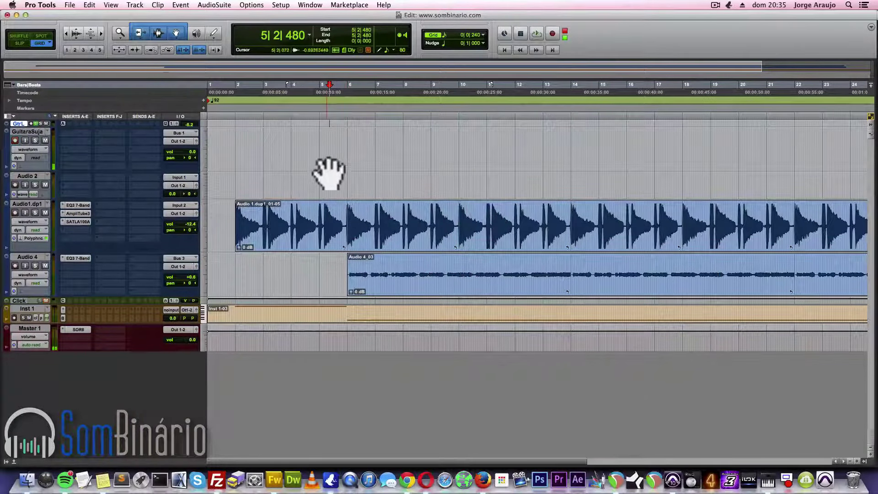
Record the processed guitar on Guitarra Suja from 4|4|720 to about bar 11, and disarm the track
{"action": "left_click", "coordinate": [308, 147]}
{"action": "key", "text": "super+space"}
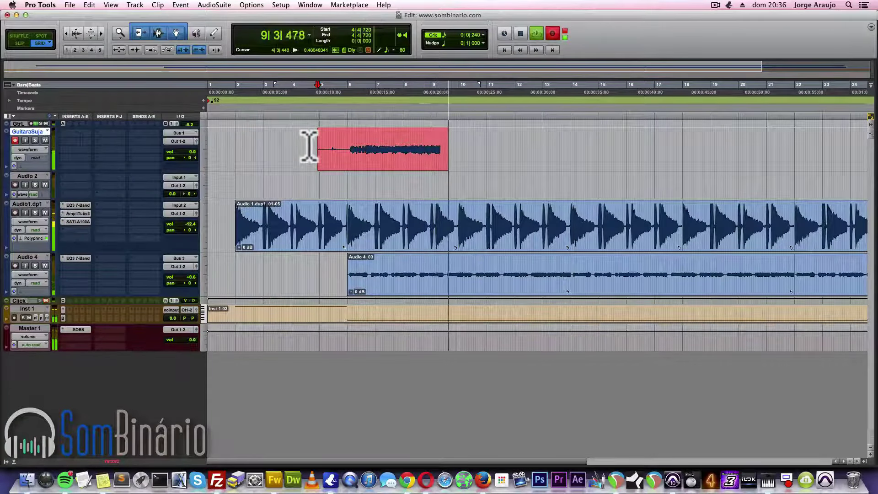
{"action": "key", "text": "space"}
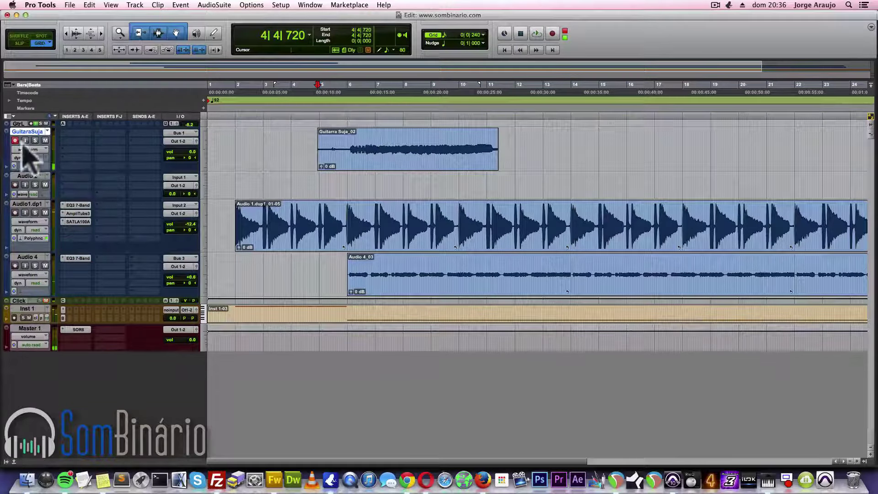
{"action": "left_click", "coordinate": [39, 130]}
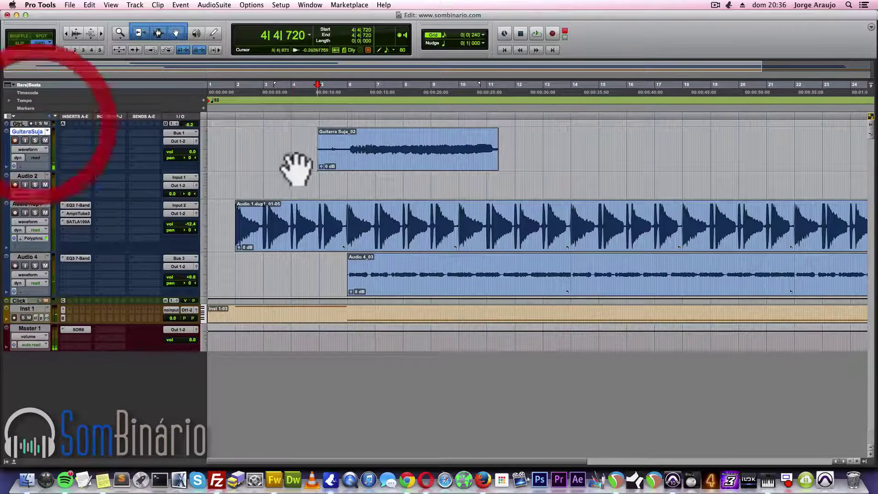
Play back the Guitarra Suja take from bar 6 to past its end
{"action": "left_click", "coordinate": [347, 142]}
{"action": "key", "text": "space"}
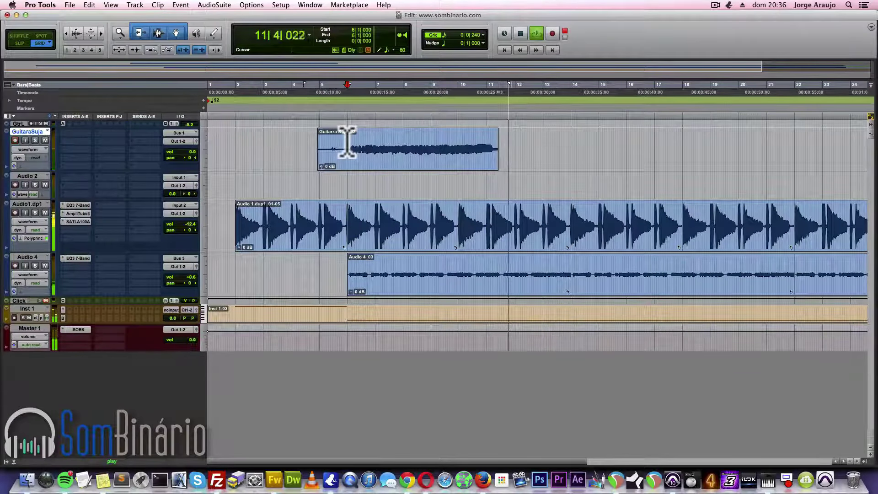
{"action": "key", "text": "space"}
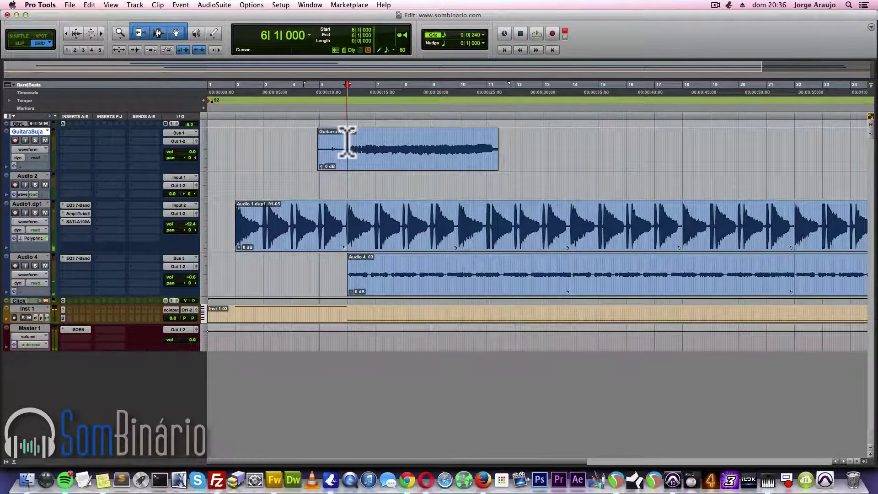
{"action": "scroll", "coordinate": [99, 128], "scroll_direction": "up", "scroll_amount": 2}
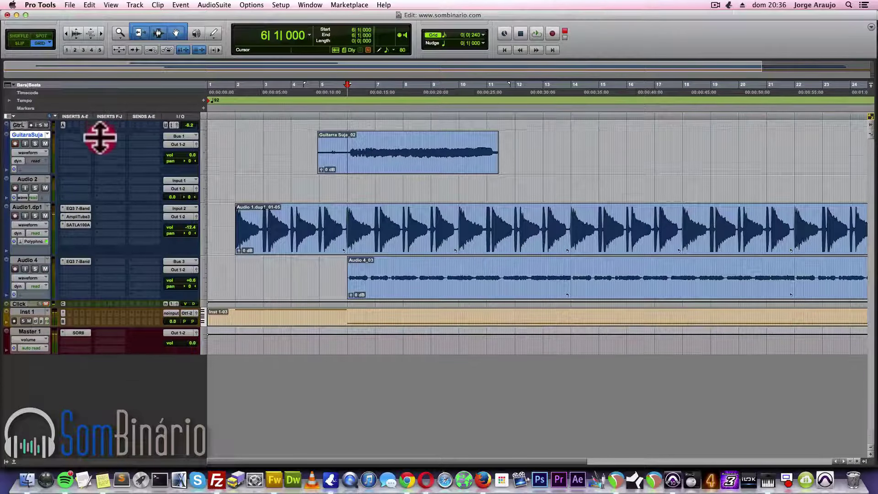